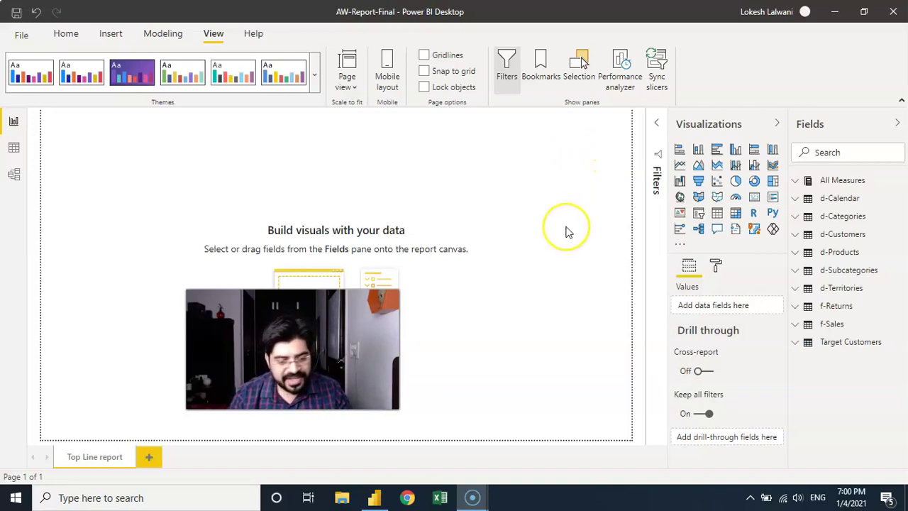
Step: Open the report page's format settings and look over the Page information options
click(717, 266)
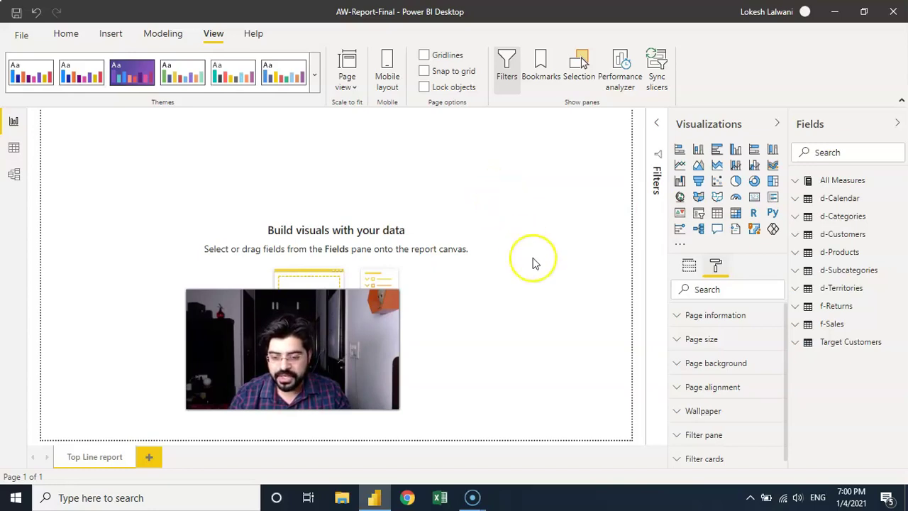
click(710, 321)
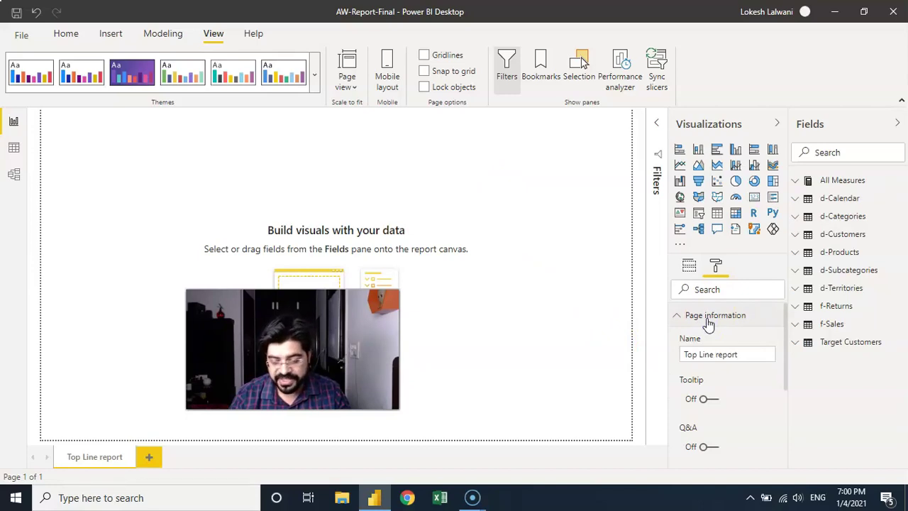
click(708, 321)
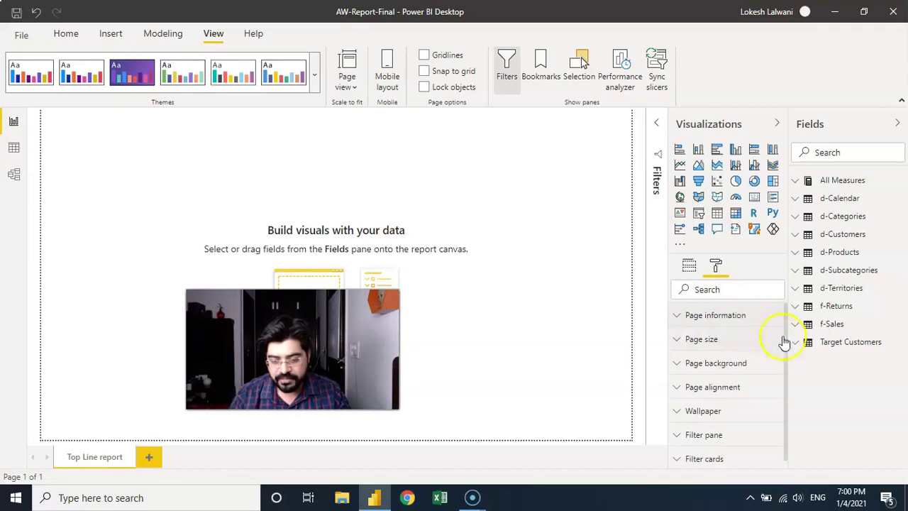
drag(787, 355, 787, 374)
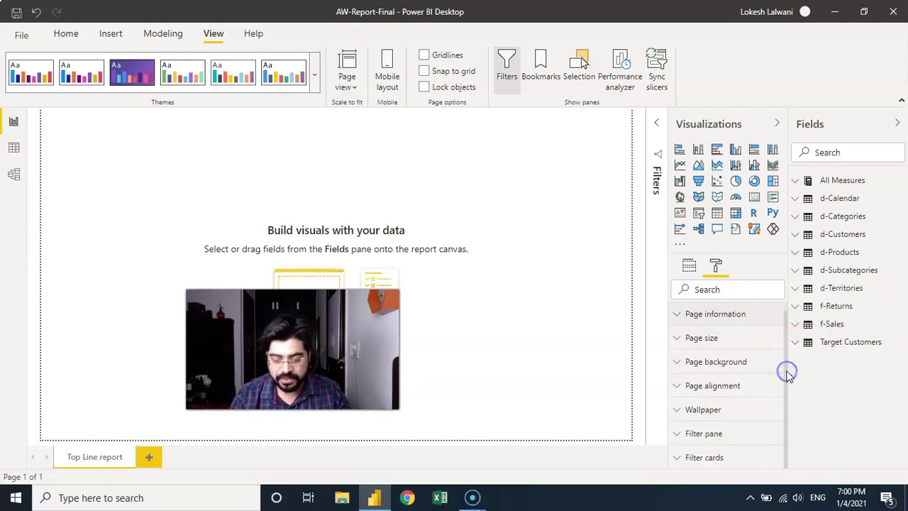
Step: Try the 4:3, Letter and Custom page size types in turn on the report page
click(699, 339)
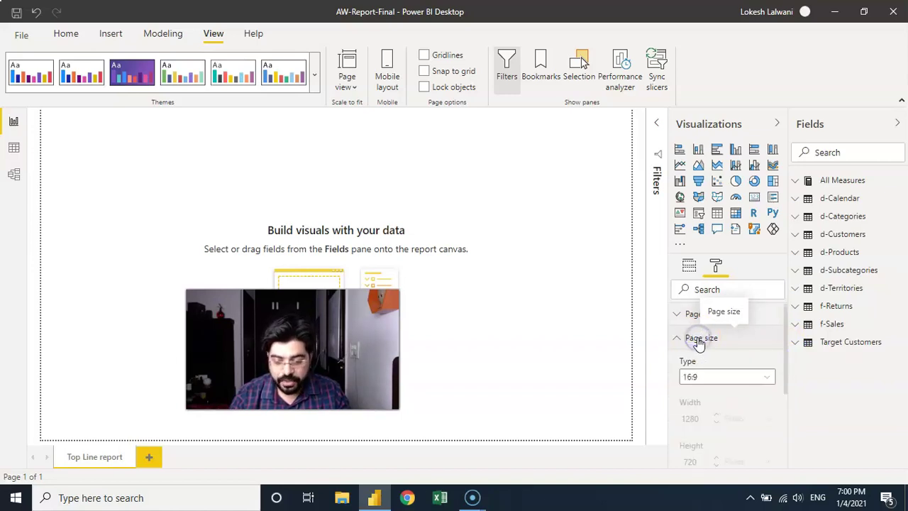
click(742, 377)
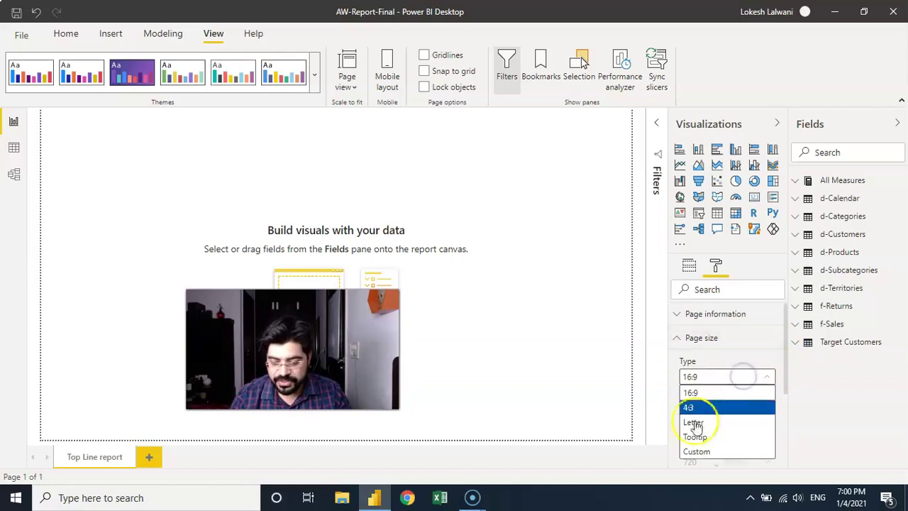
click(702, 407)
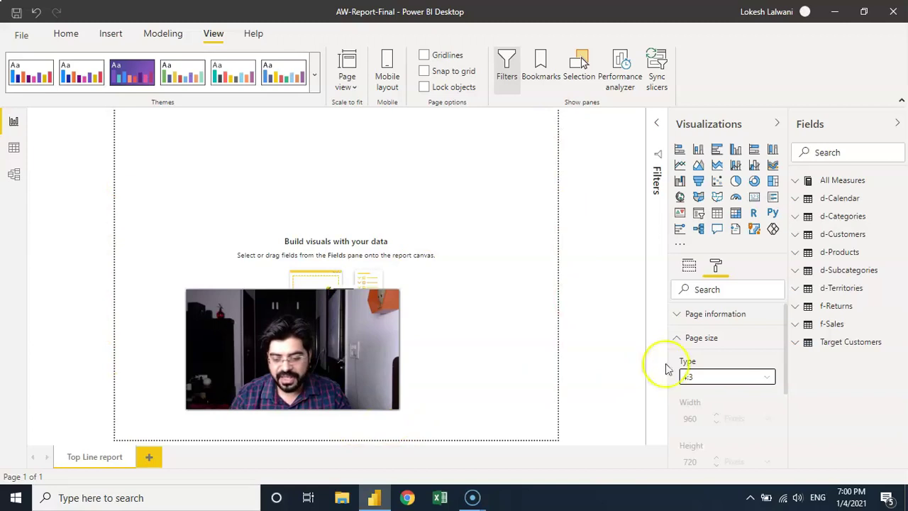
click(712, 378)
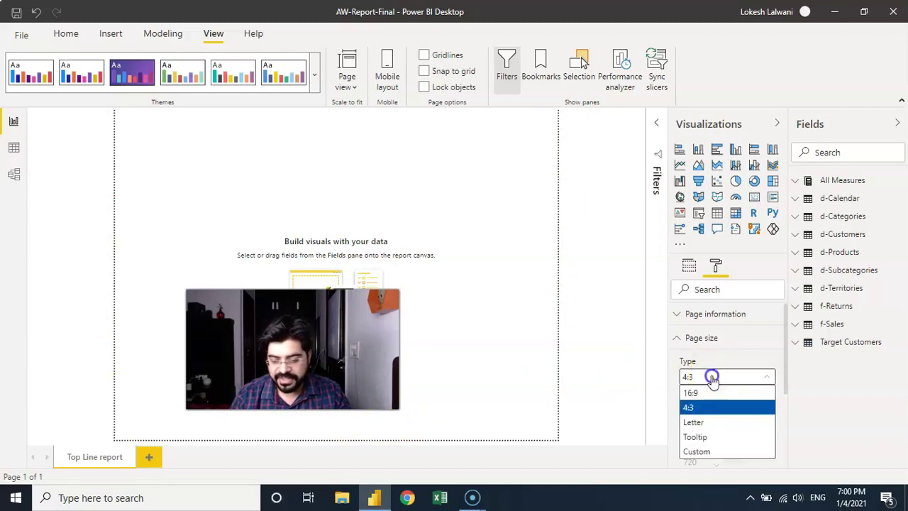
click(711, 422)
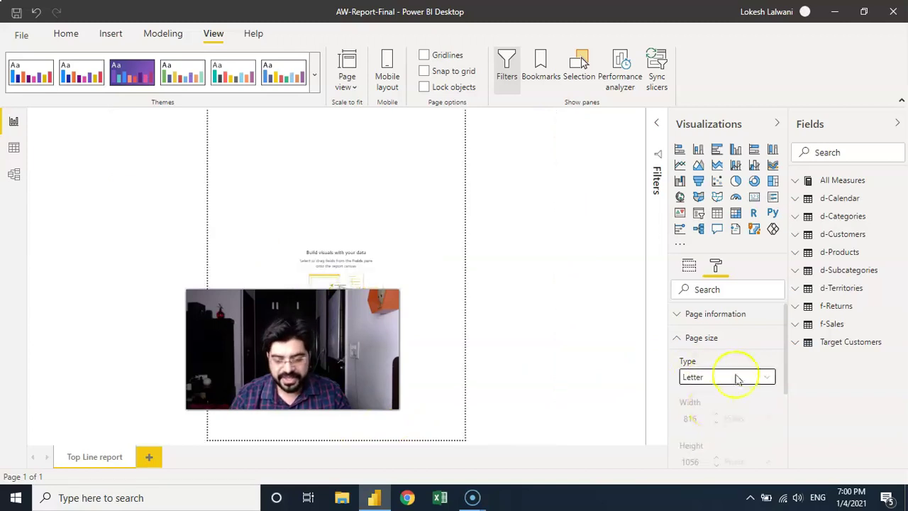
key(alt+p)
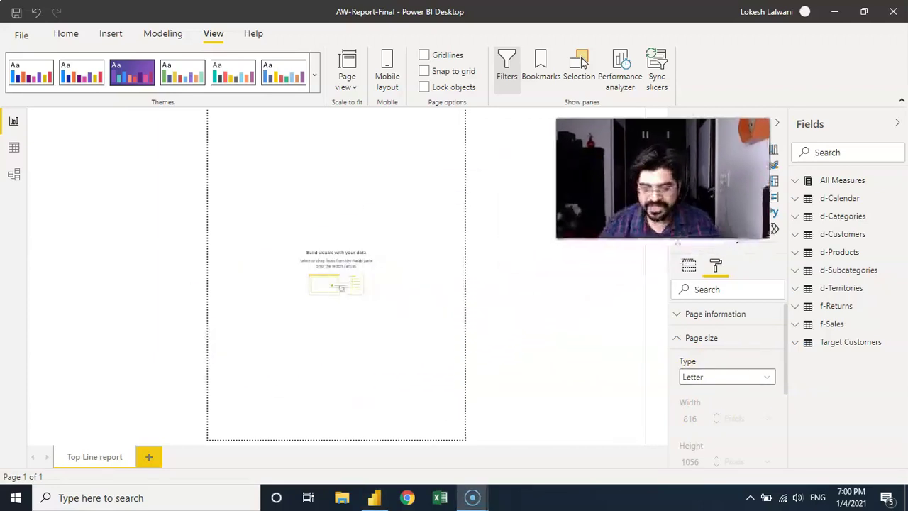
click(738, 377)
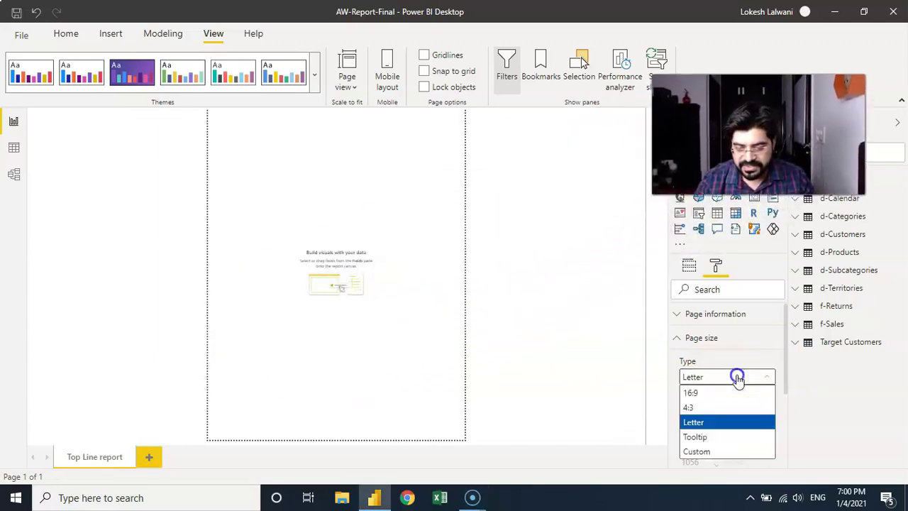
click(713, 453)
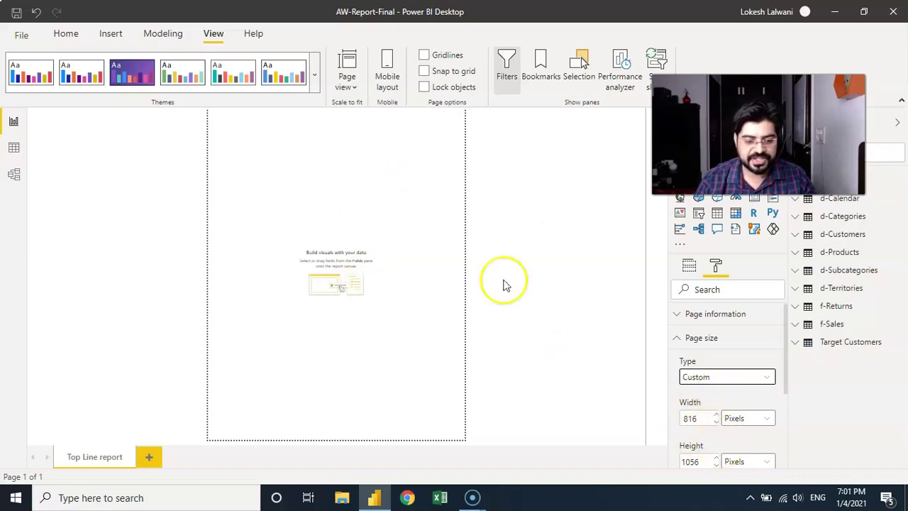
Step: Set the report page's size type to 4:3
click(733, 378)
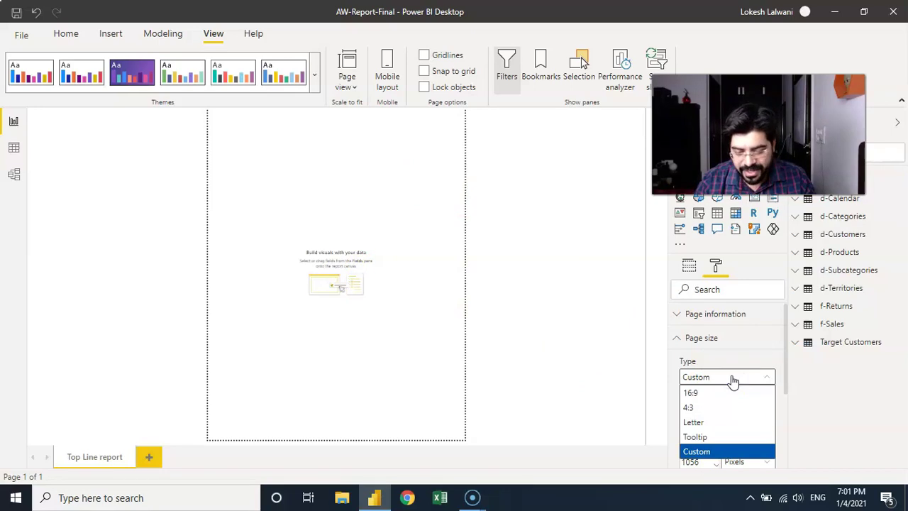
click(693, 407)
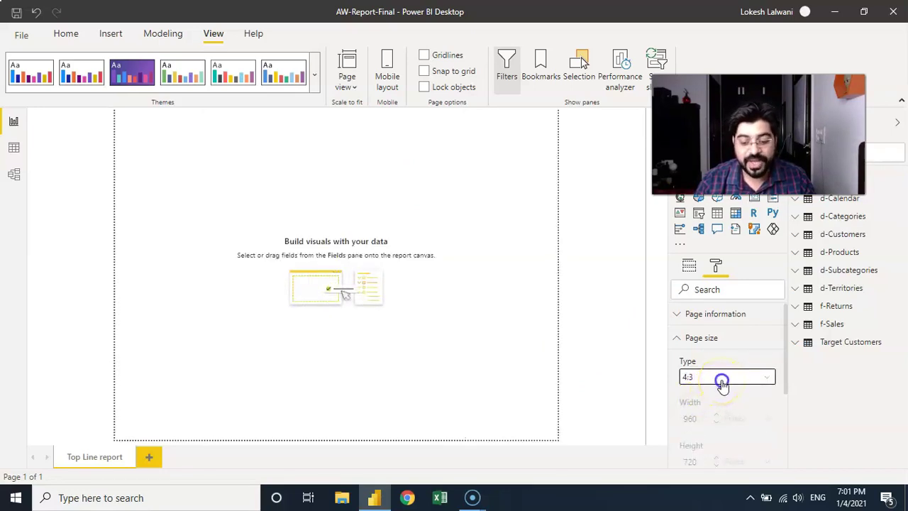
click(722, 383)
click(721, 383)
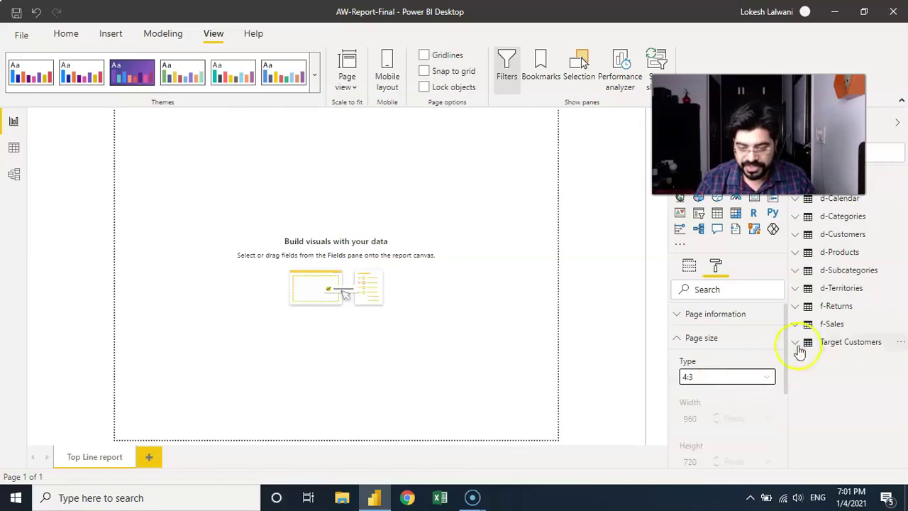
Step: Set the page background color to the dark purple theme color
drag(786, 345, 786, 415)
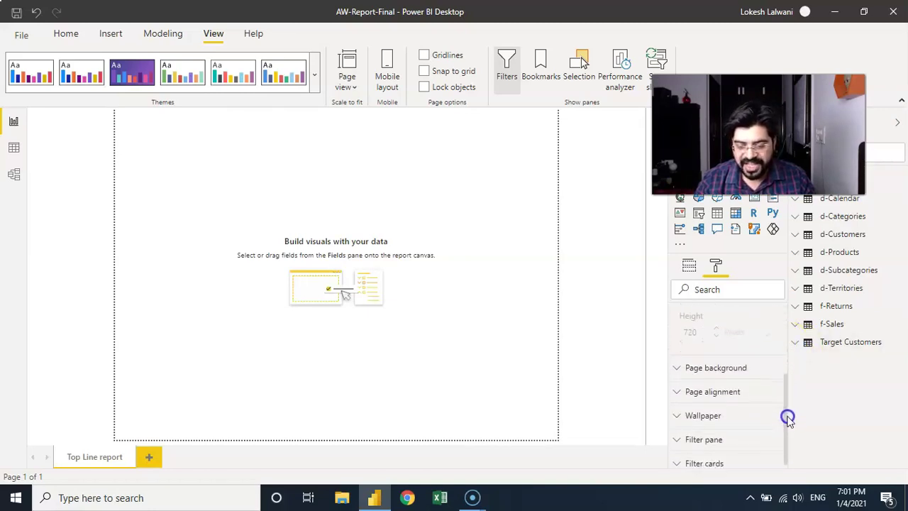
click(731, 373)
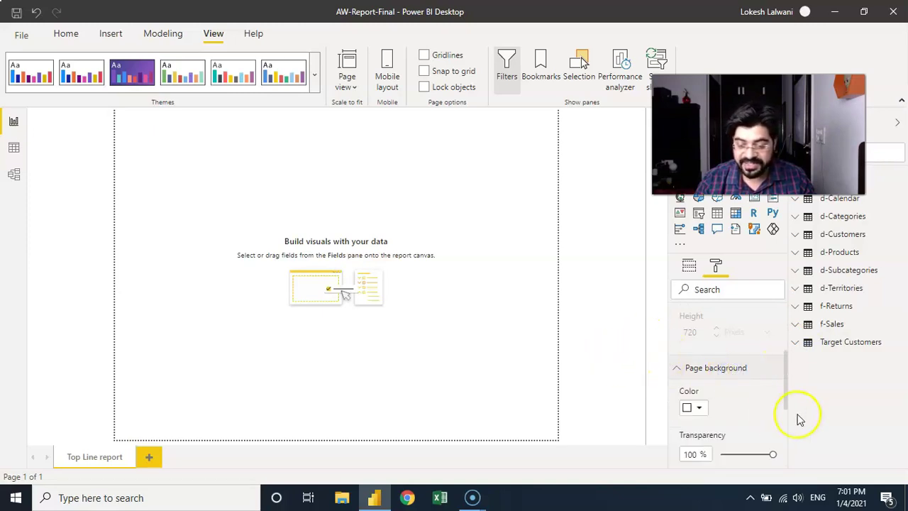
drag(789, 379, 789, 397)
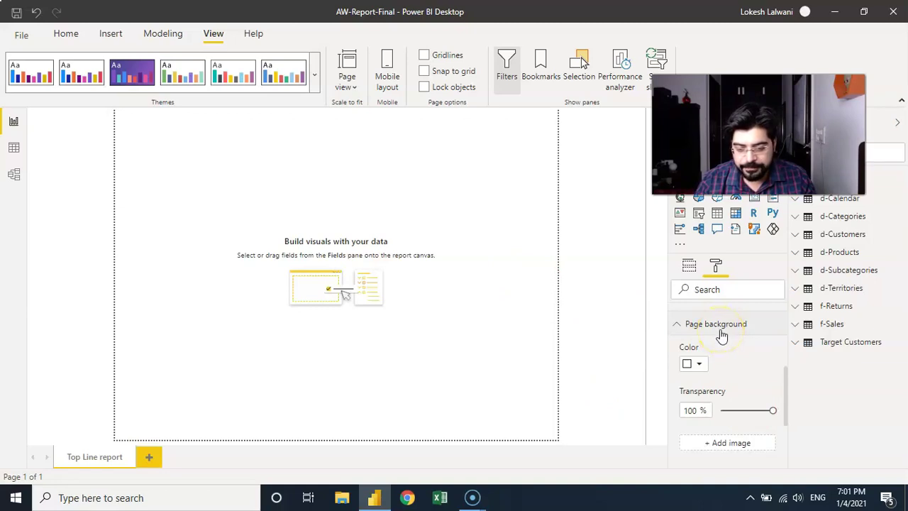
click(701, 366)
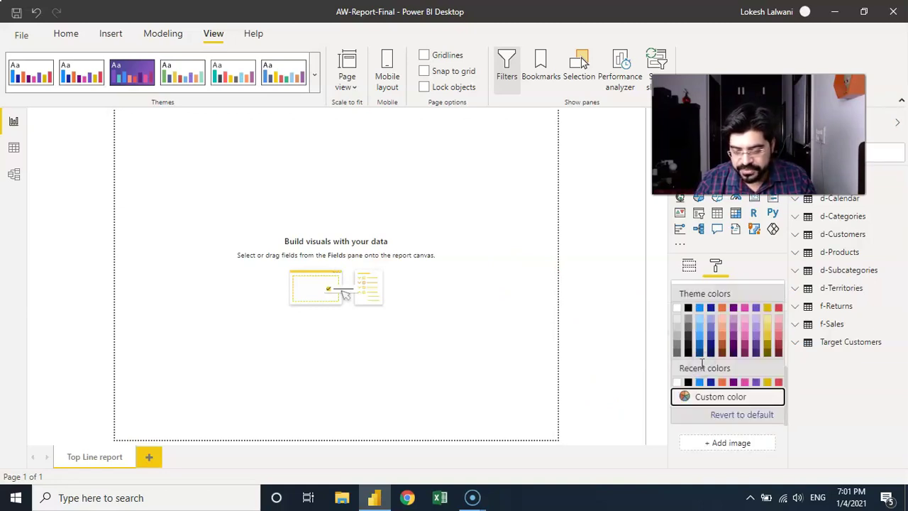
click(734, 308)
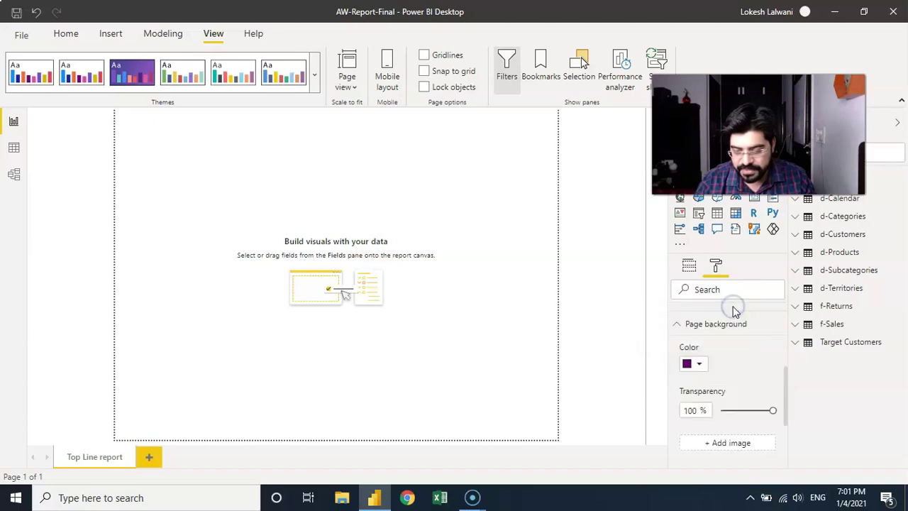
Step: Set the page background's transparency to 62% and add the Adventure Works logo as its background image
mouse_move(786, 403)
mouse_down()
mouse_move(786, 419)
mouse_move(786, 405)
mouse_up()
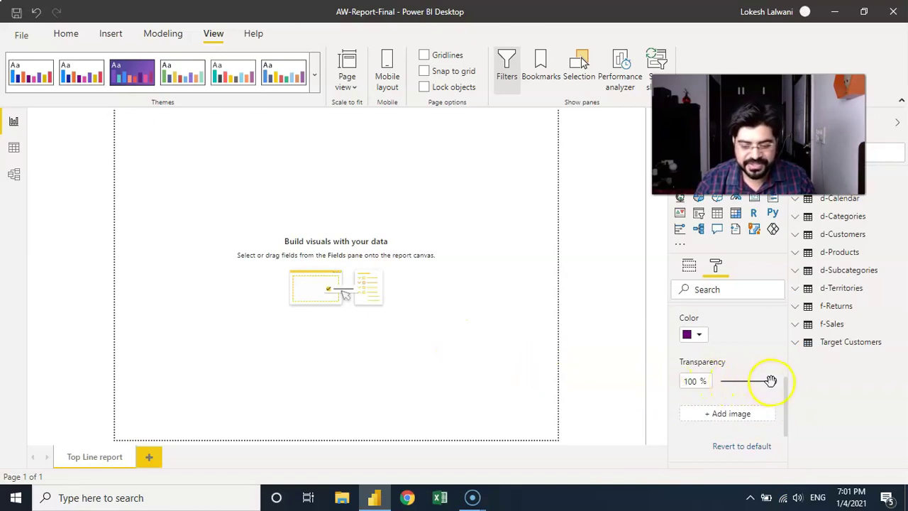
drag(771, 381, 753, 382)
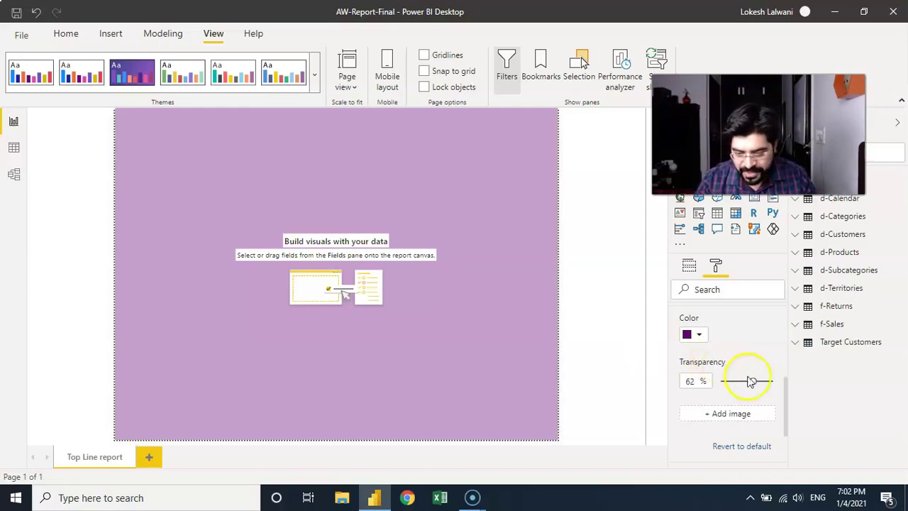
drag(755, 380, 753, 382)
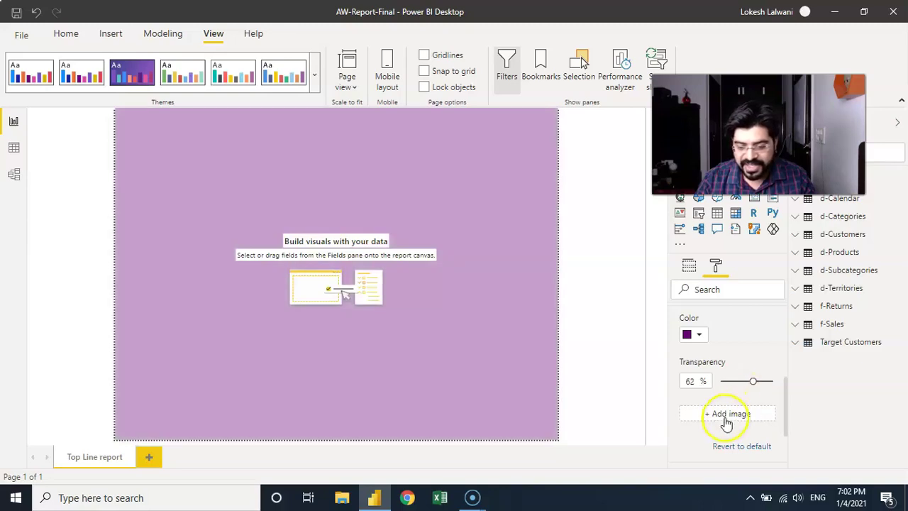
click(730, 417)
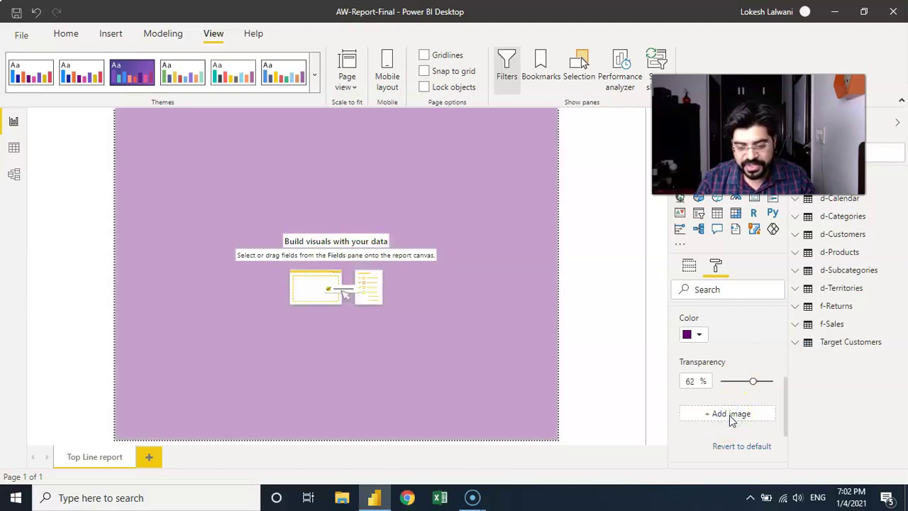
double_click(365, 194)
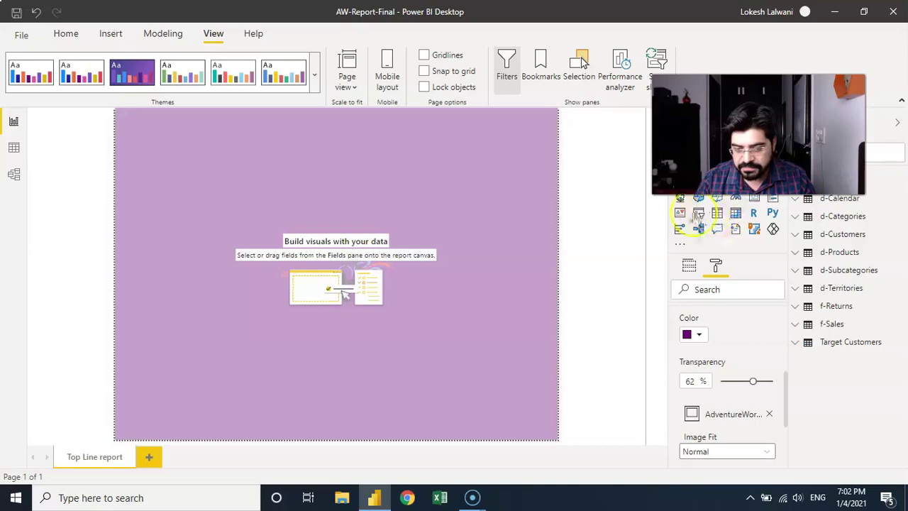
Step: Insert an empty KPI visual and shrink it into the upper-left corner of the report page
click(682, 214)
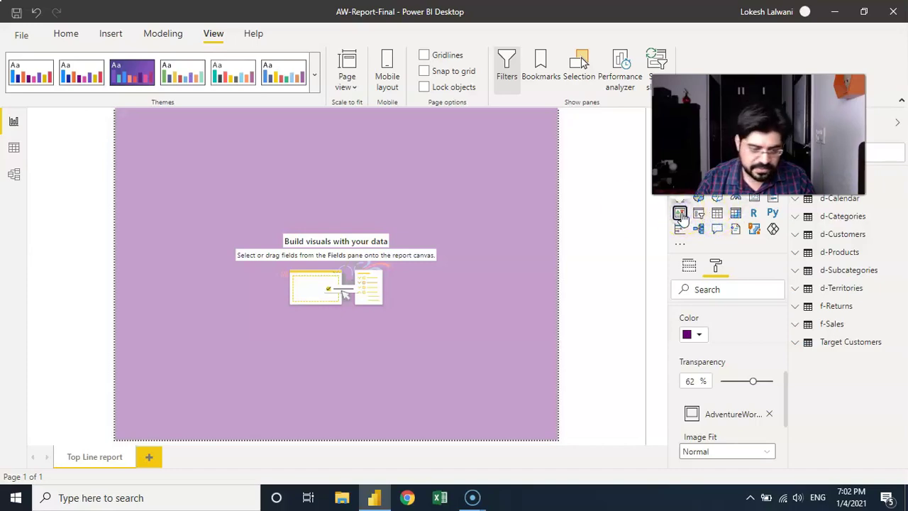
drag(244, 234, 159, 125)
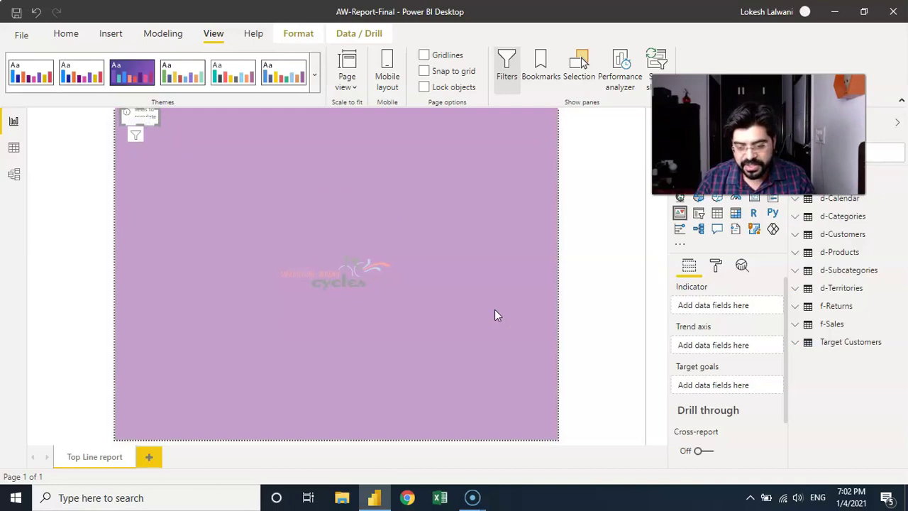
click(517, 283)
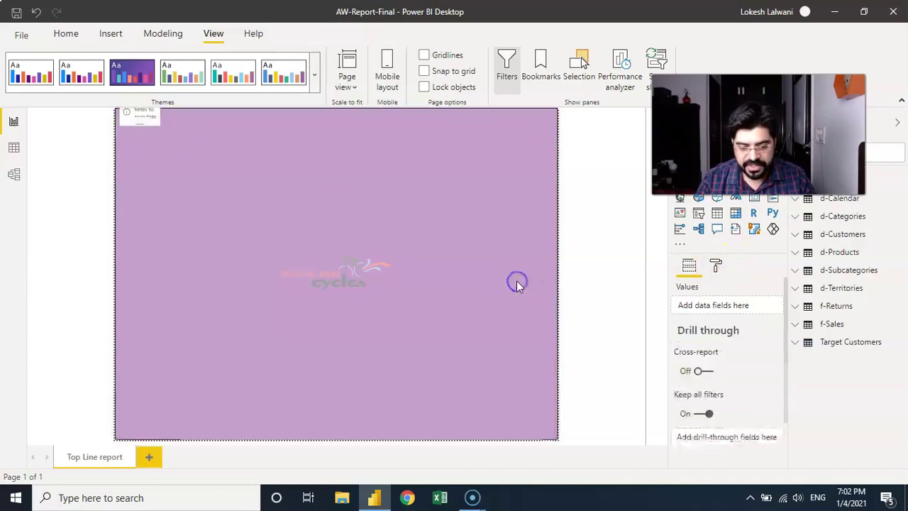
Step: Set the report page's wallpaper color to the dark purple theme color
click(716, 265)
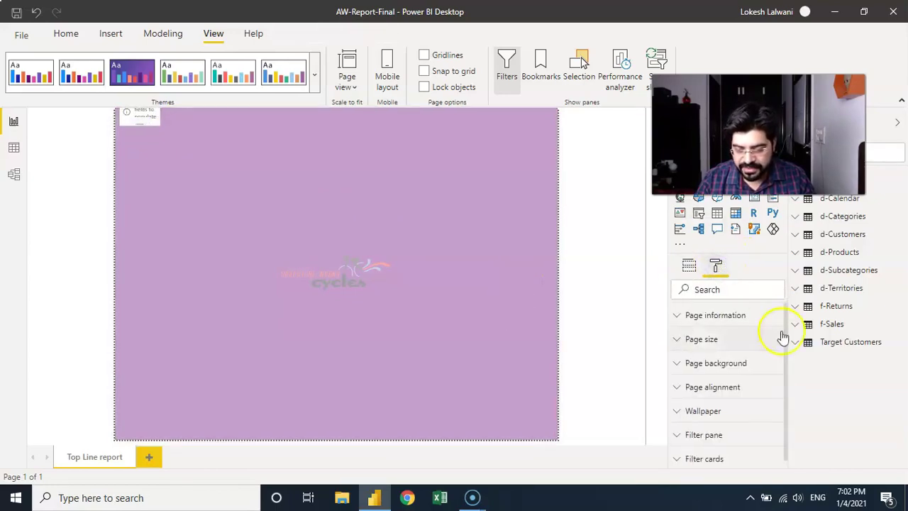
click(743, 339)
click(743, 339)
click(735, 362)
drag(786, 357, 785, 403)
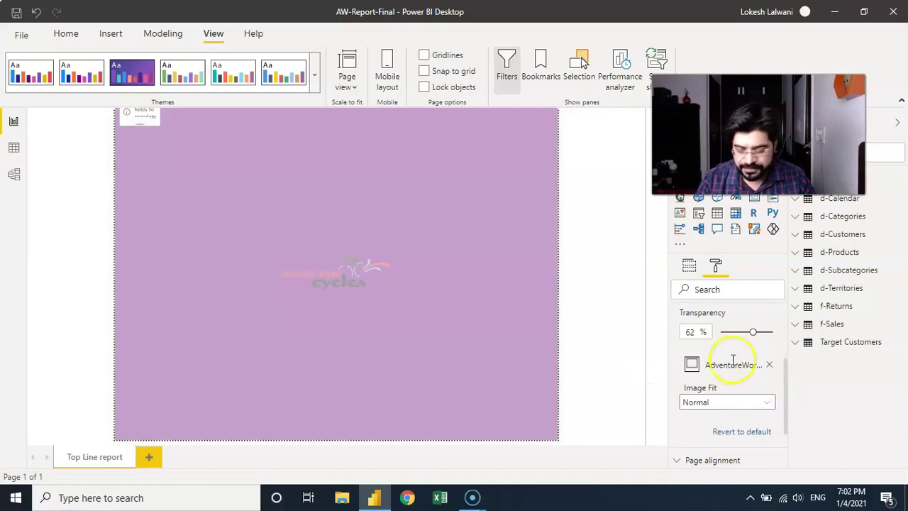
drag(787, 374, 789, 409)
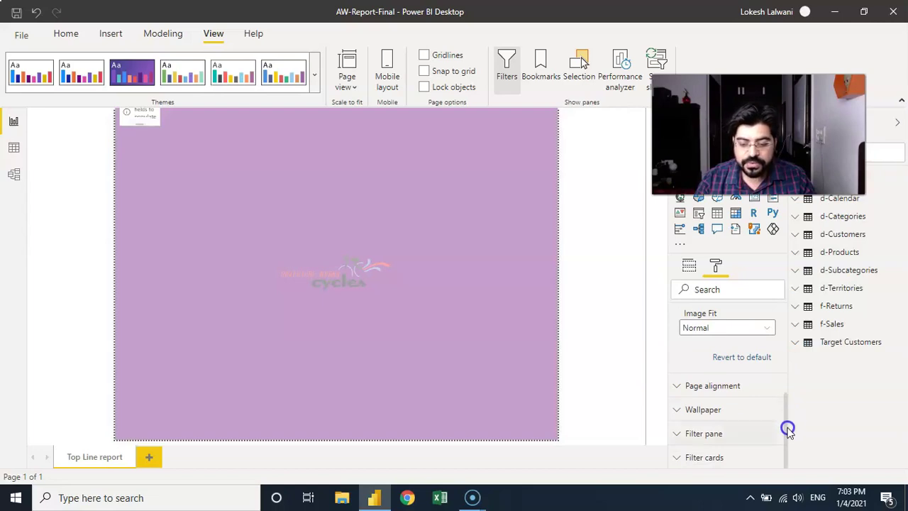
click(717, 410)
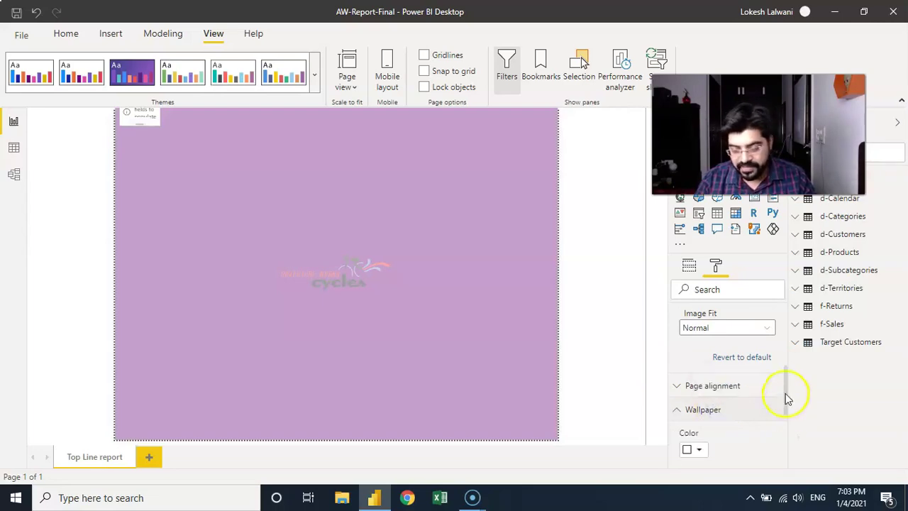
drag(786, 381, 786, 419)
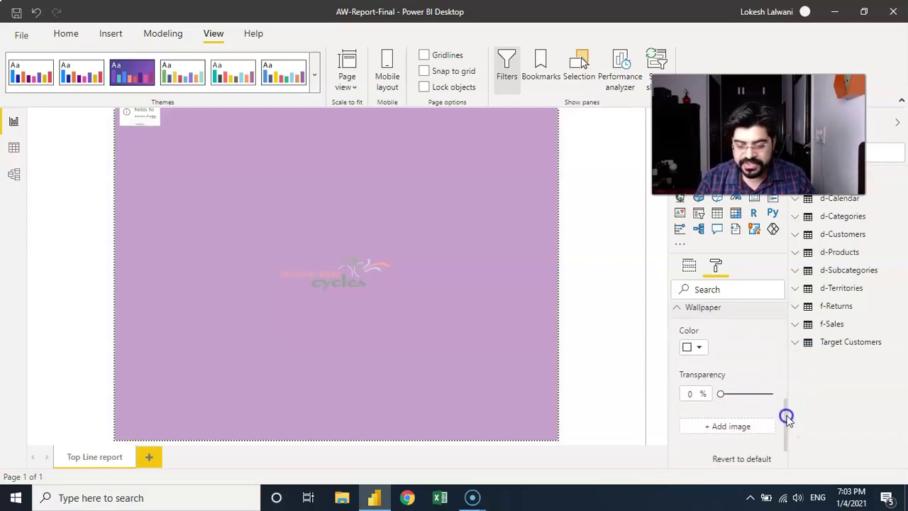
click(699, 348)
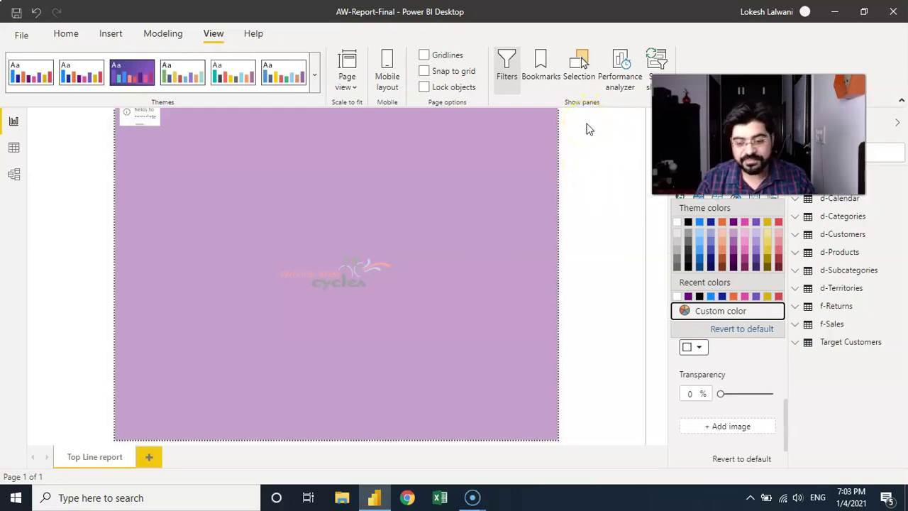
click(735, 223)
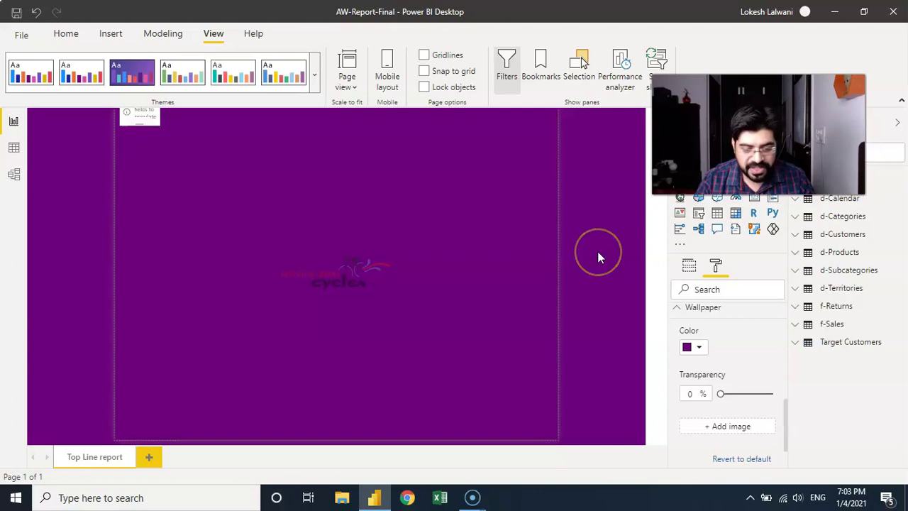
Step: Set the report page wallpaper's transparency to 58%
drag(720, 393, 751, 392)
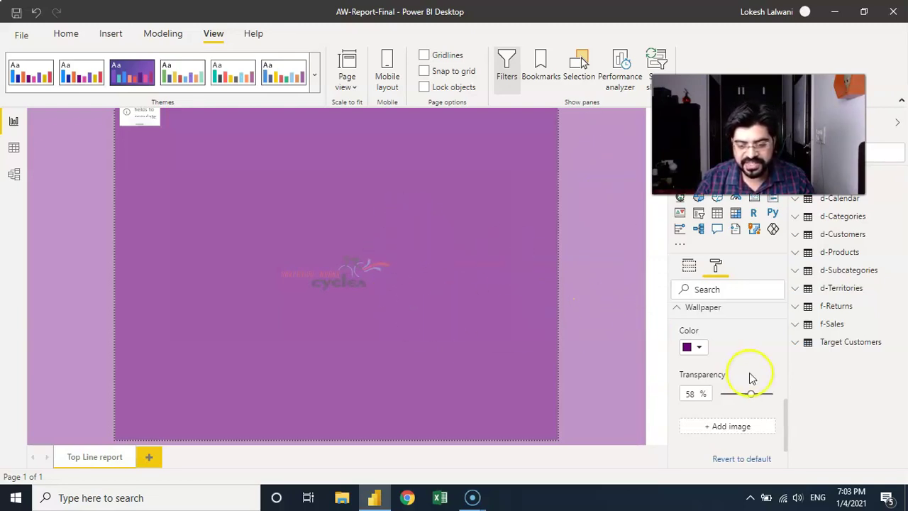
scroll(786, 422, down, 1)
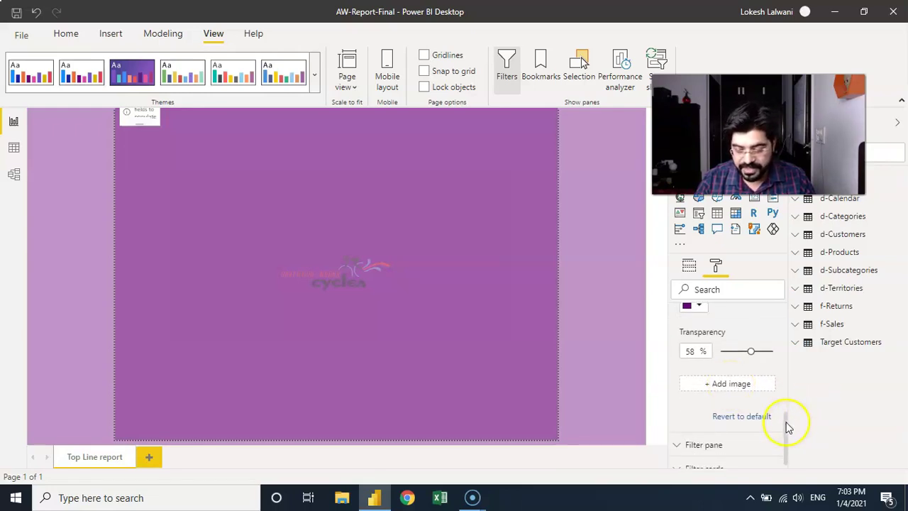
scroll(788, 440, down, 1)
Step: Revert both the wallpaper and the page background settings to their defaults
drag(788, 449, 790, 412)
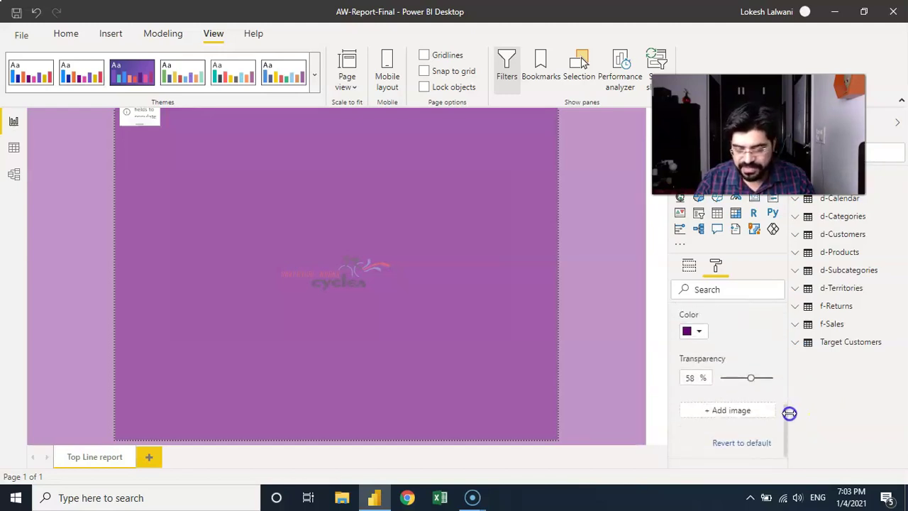
click(750, 442)
drag(786, 430, 786, 389)
click(758, 366)
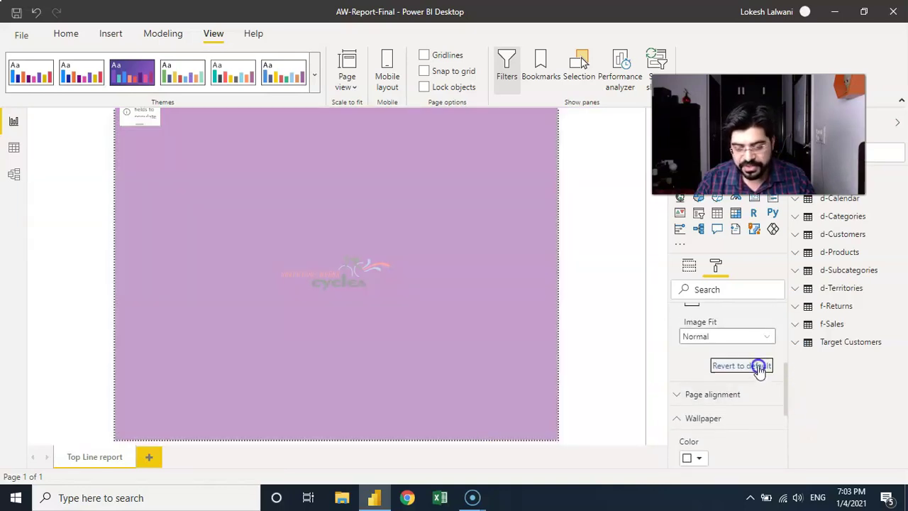
Step: Change the report page's size type to 16:9
drag(786, 381, 784, 326)
click(741, 339)
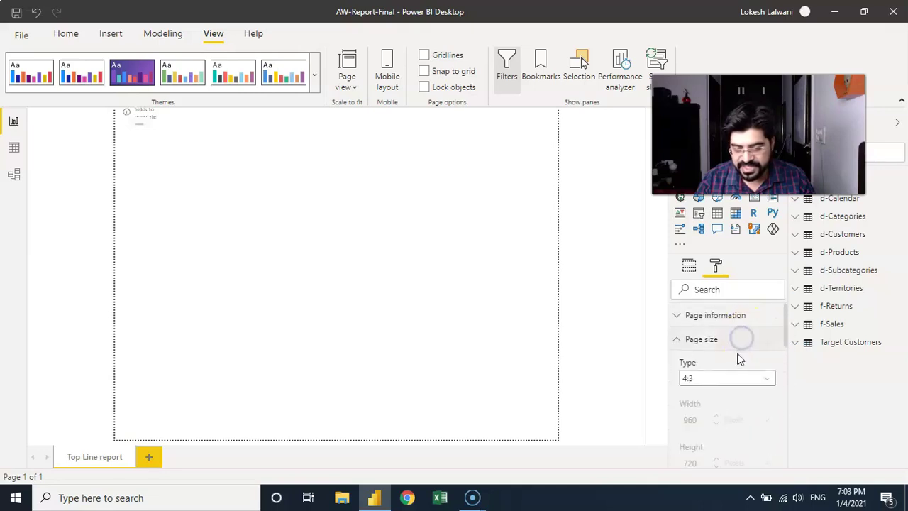
click(728, 379)
click(710, 397)
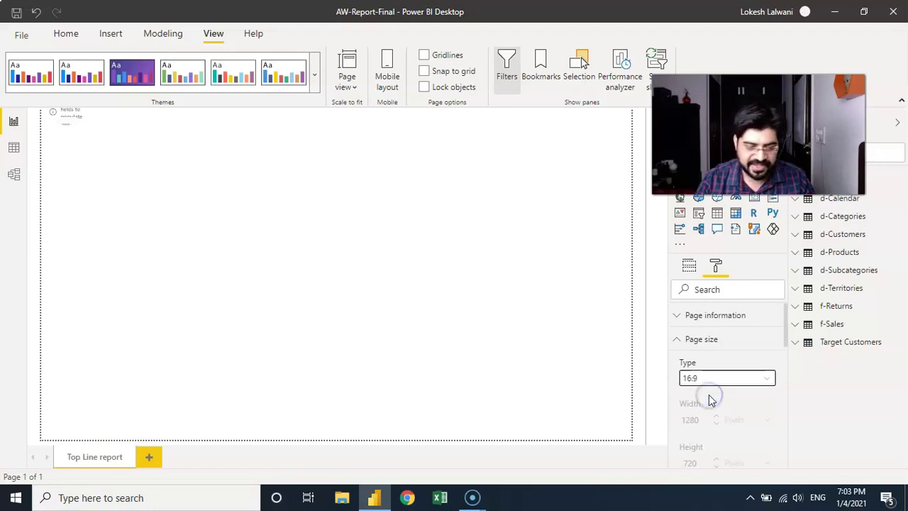
Step: Delete the small empty KPI visual from the upper-left corner of the report page
click(81, 124)
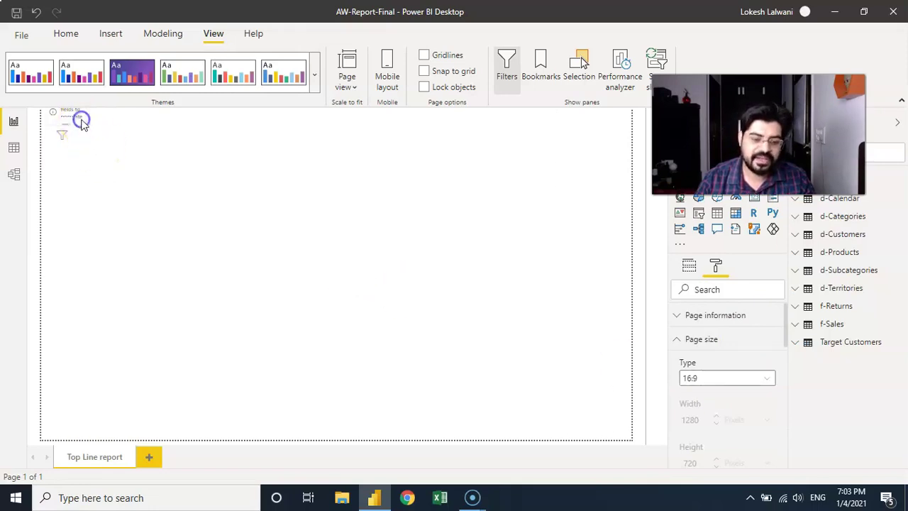
key(Delete)
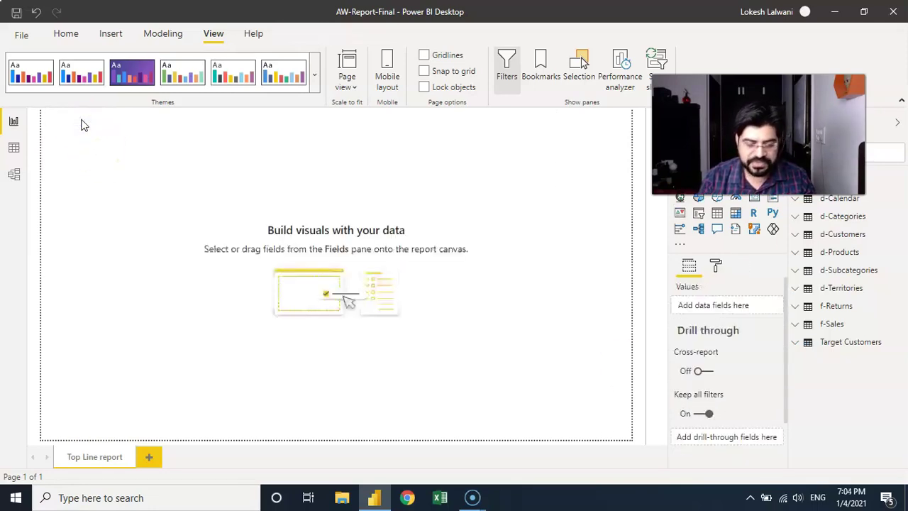
click(183, 249)
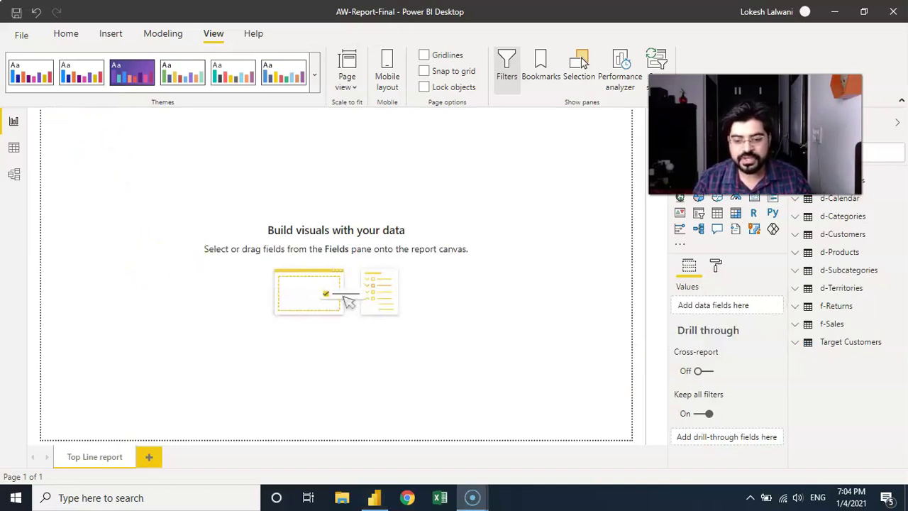